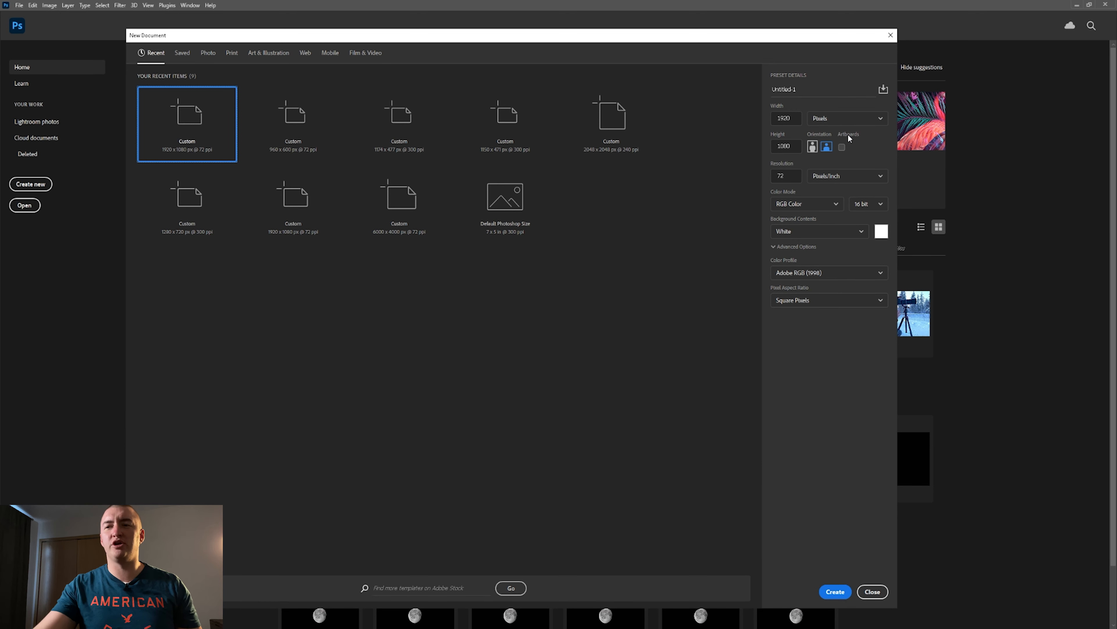
# Look at the three separate version files in the Stop Doing This - Artboards folder and close its window.
pyautogui.hotkey('alt', 'Tab')
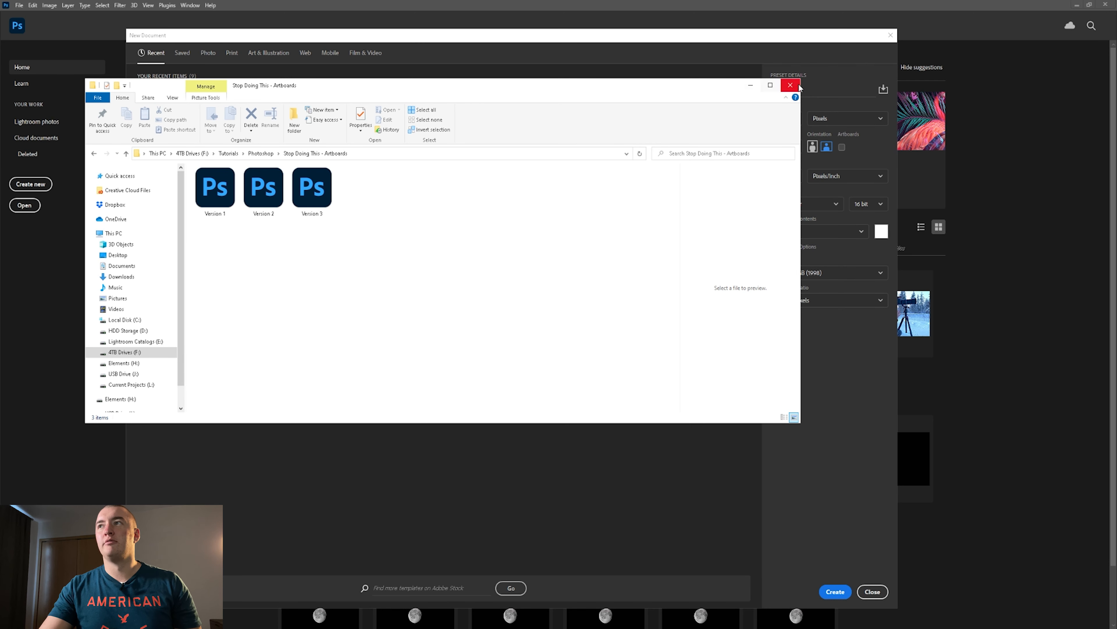
pyautogui.click(790, 85)
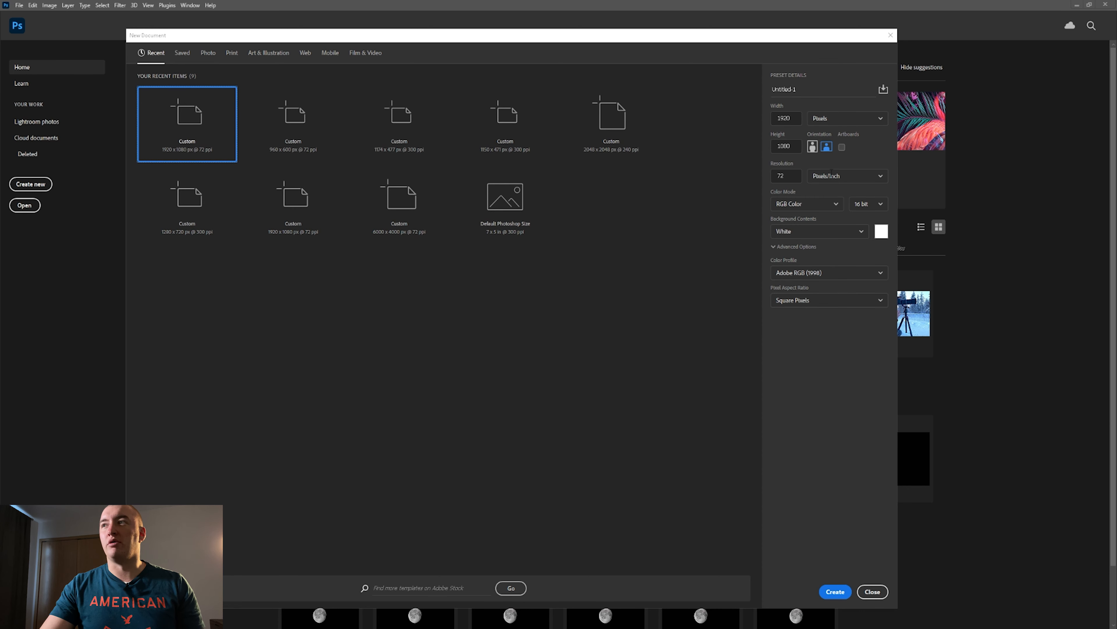
# Create a new 1920 × 1080 px document at 72 pixels/inch with artboards enabled.
pyautogui.click(842, 148)
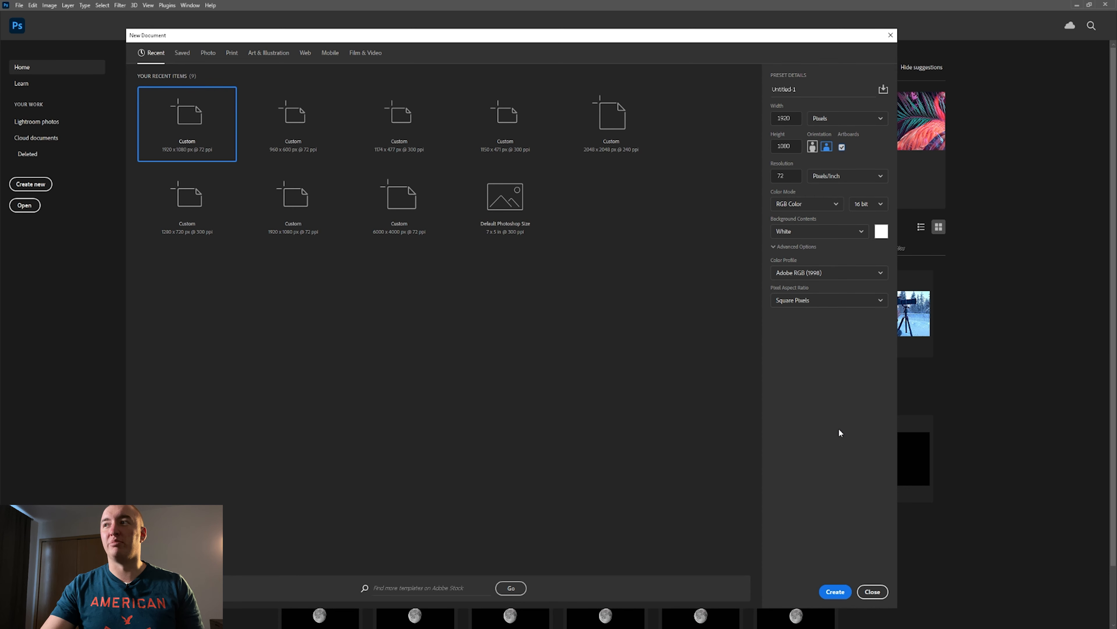
pyautogui.click(835, 591)
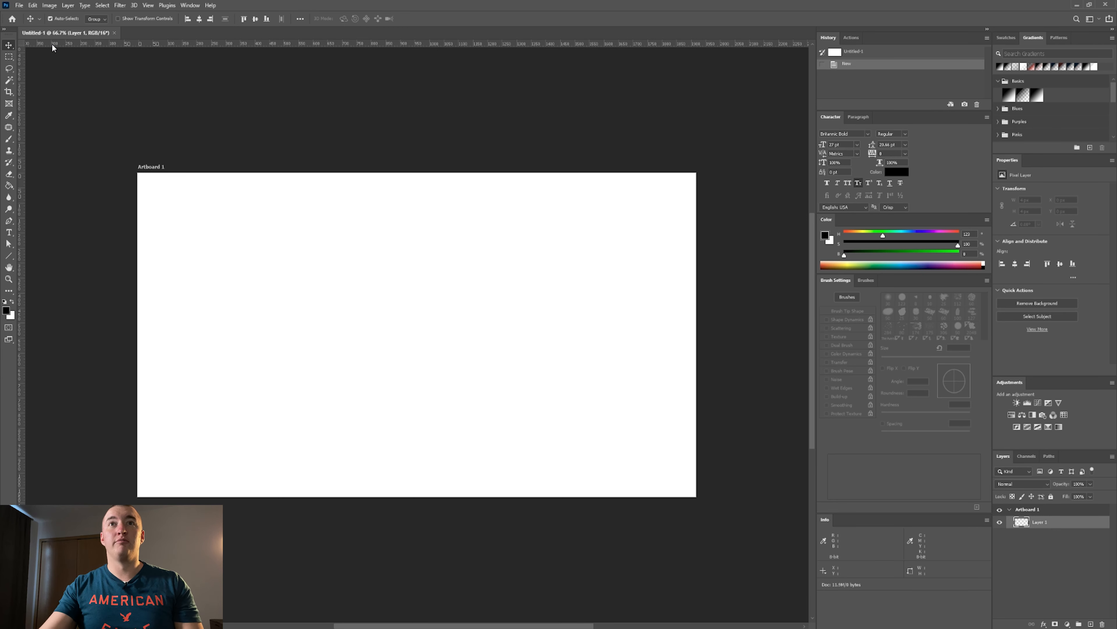
# Use the Artboard tool to add two more artboards in a row to the right of Artboard 1.
pyautogui.rightClick(9, 45)
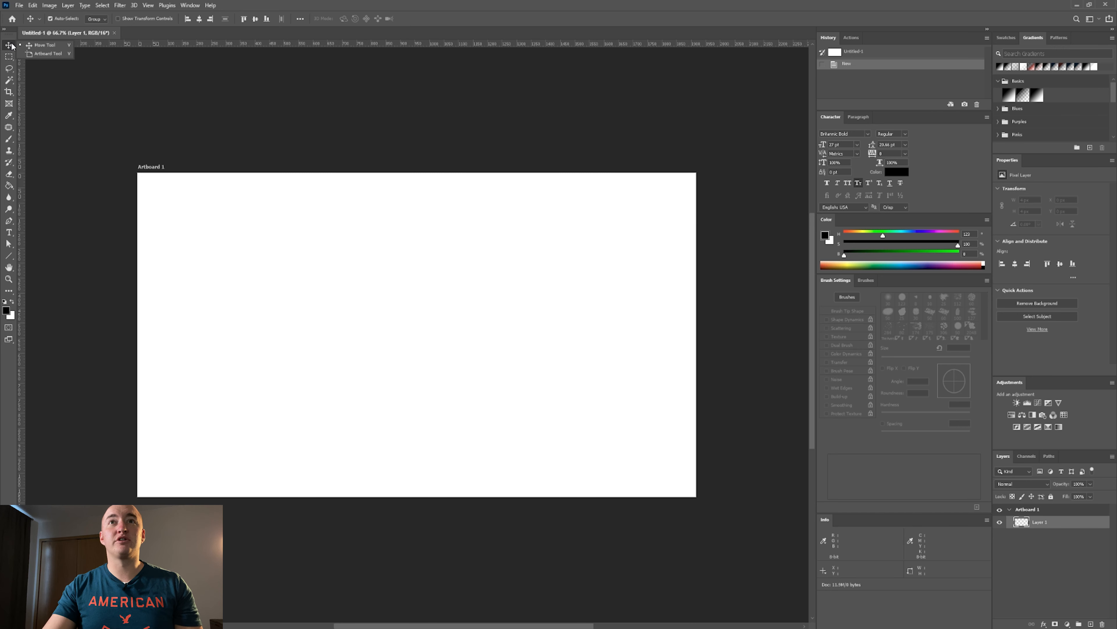
pyautogui.click(44, 54)
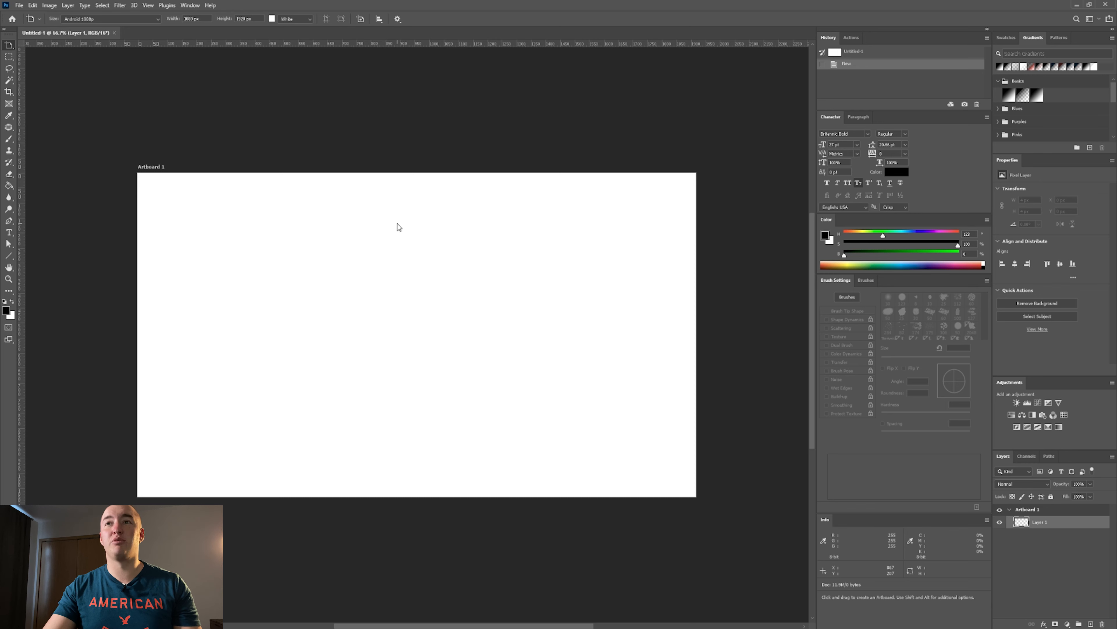
pyautogui.click(390, 225)
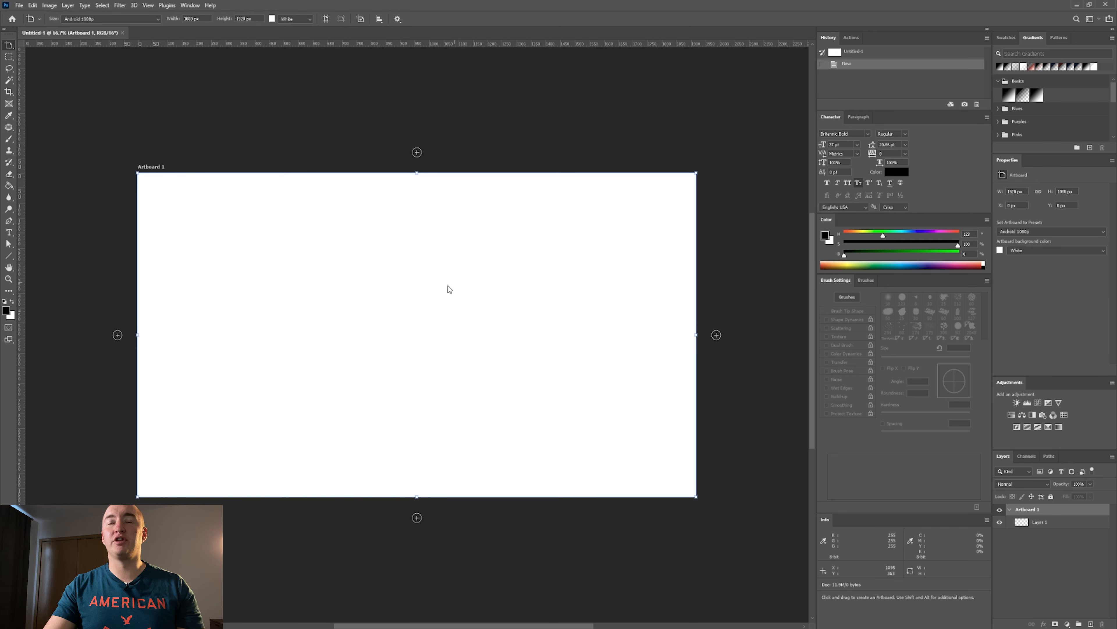
pyautogui.click(716, 336)
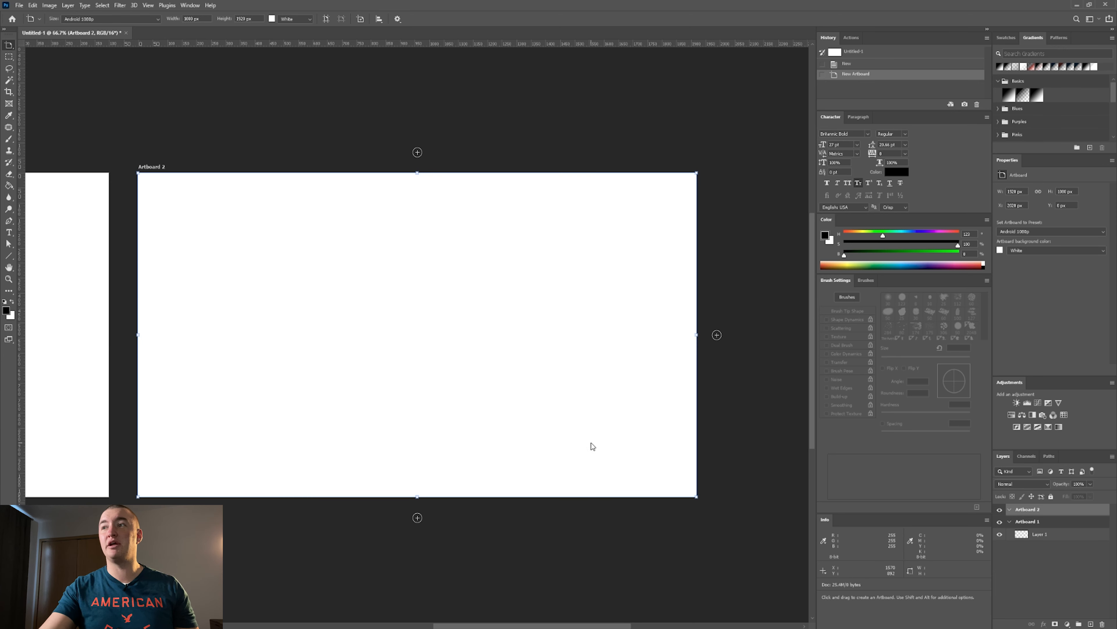
pyautogui.click(717, 335)
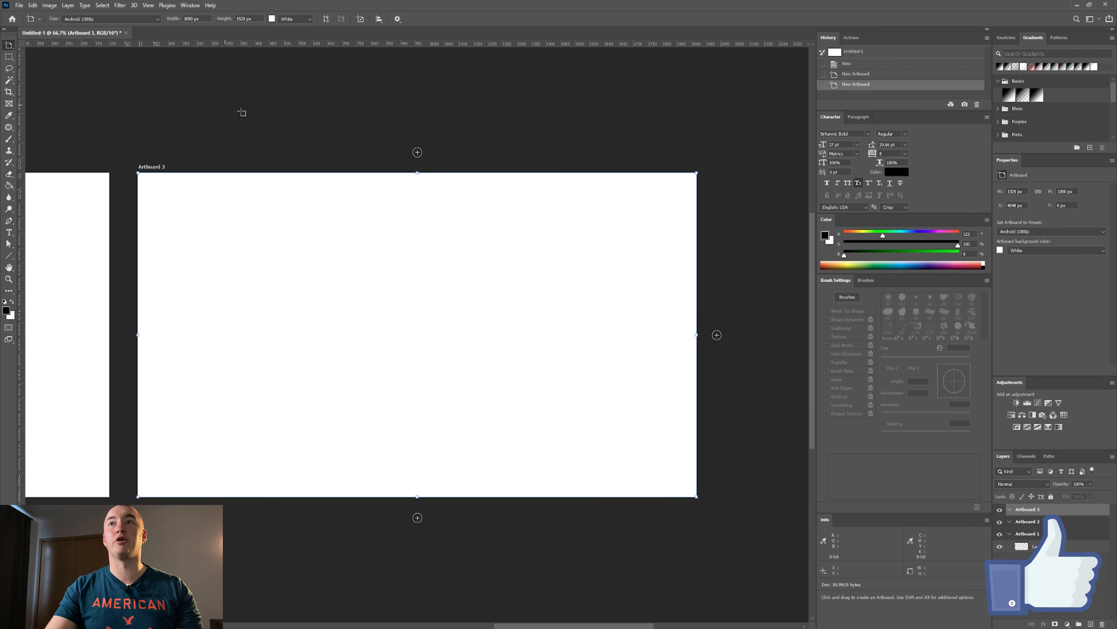
# Switch to the Move tool and set its Auto-Select target to Layer.
pyautogui.rightClick(9, 45)
pyautogui.click(36, 46)
pyautogui.click(99, 20)
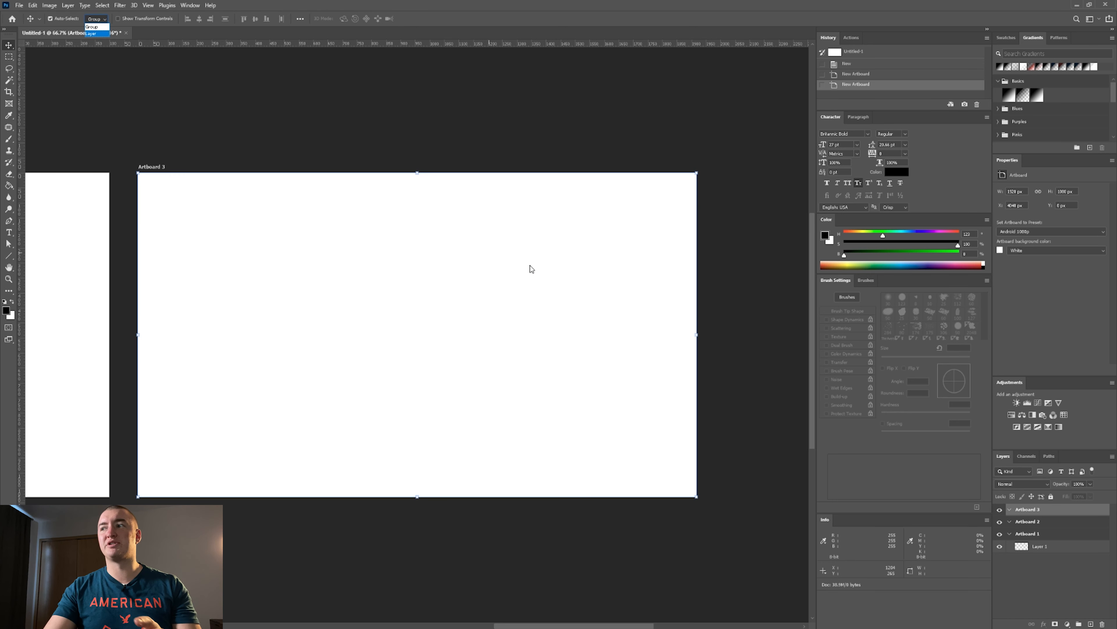
pyautogui.click(1011, 535)
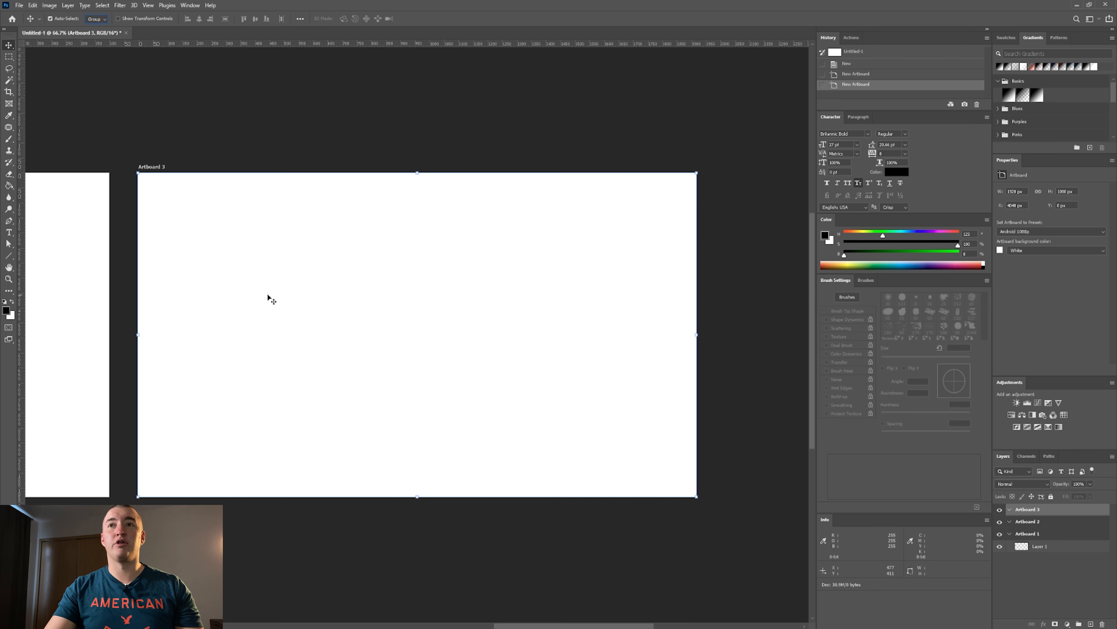
# Draw a rectangular marquee about 600 × 400 px just right of the centre of Artboard 1.
pyautogui.moveTo(267, 299); pyautogui.dragTo(602, 300)
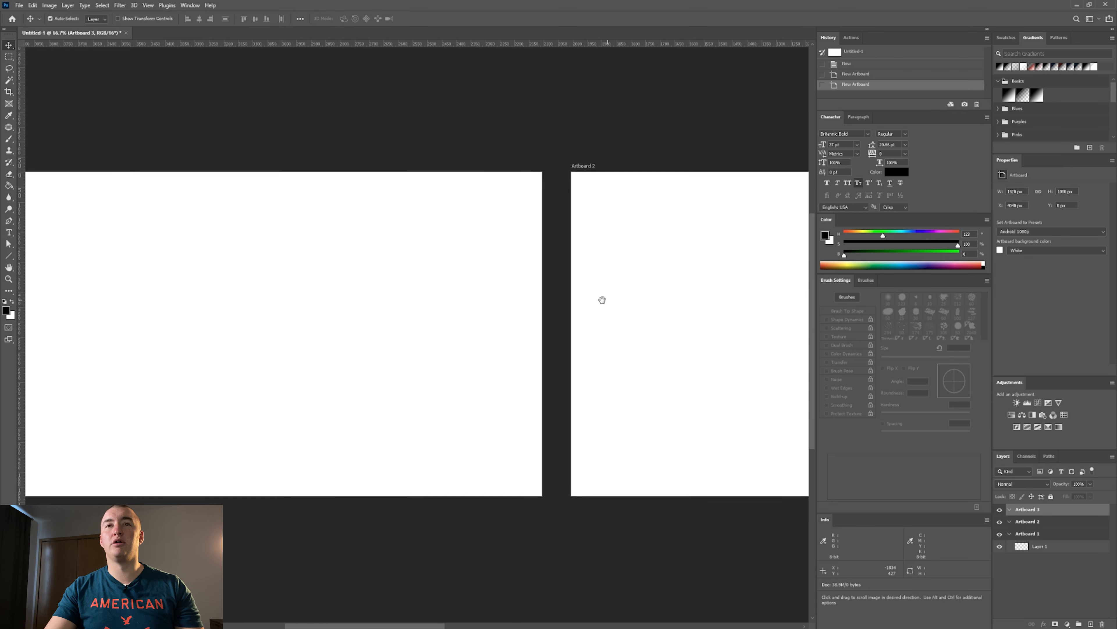
pyautogui.moveTo(342, 302); pyautogui.dragTo(467, 296)
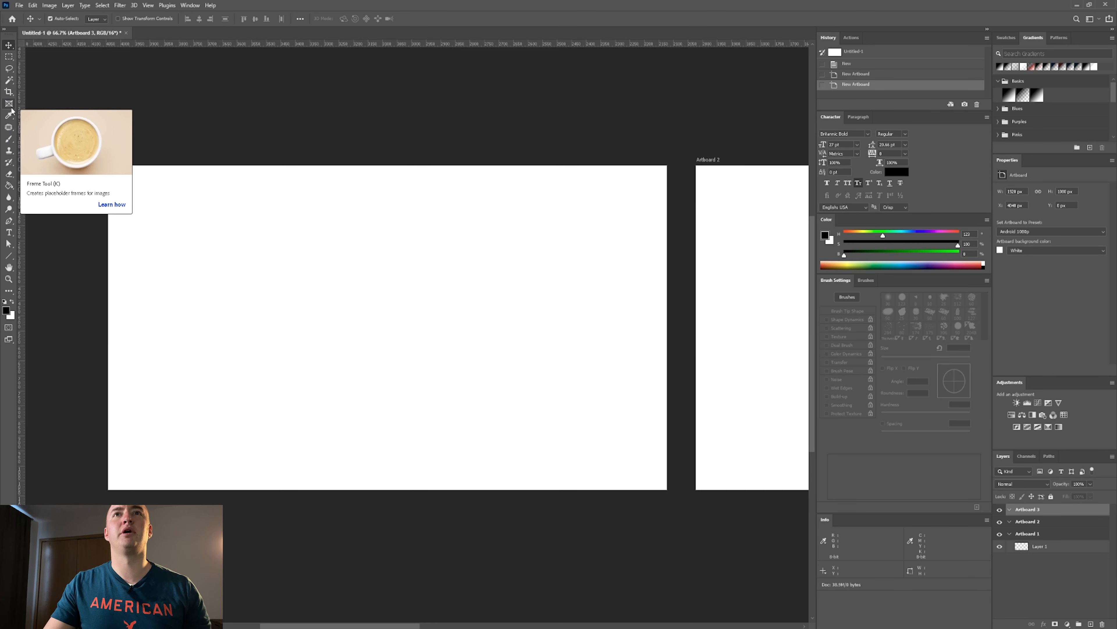
pyautogui.click(9, 56)
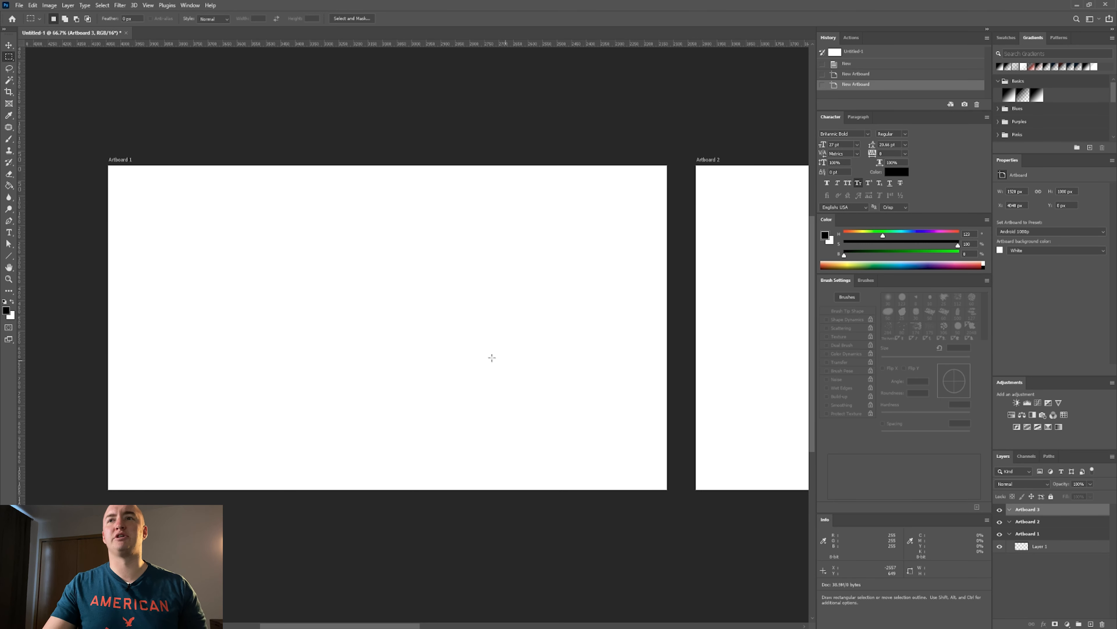
pyautogui.moveTo(376, 248); pyautogui.dragTo(551, 365)
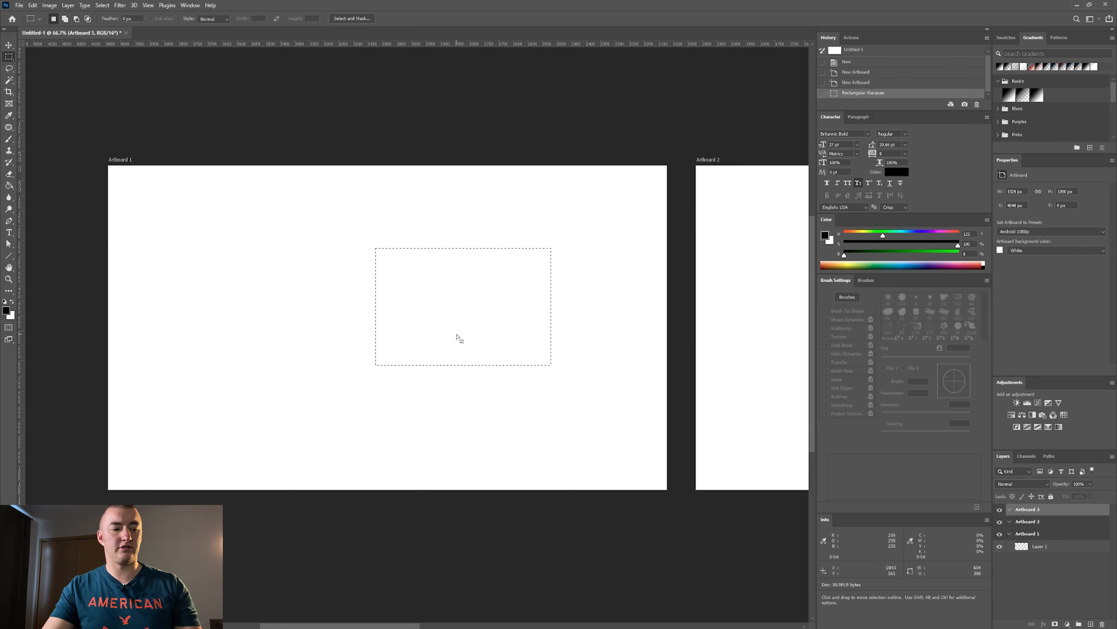
# Fill the rectangular selection with the black foreground color on Layer 1 inside Artboard 1.
pyautogui.hotkey('alt', 'BackSpace')
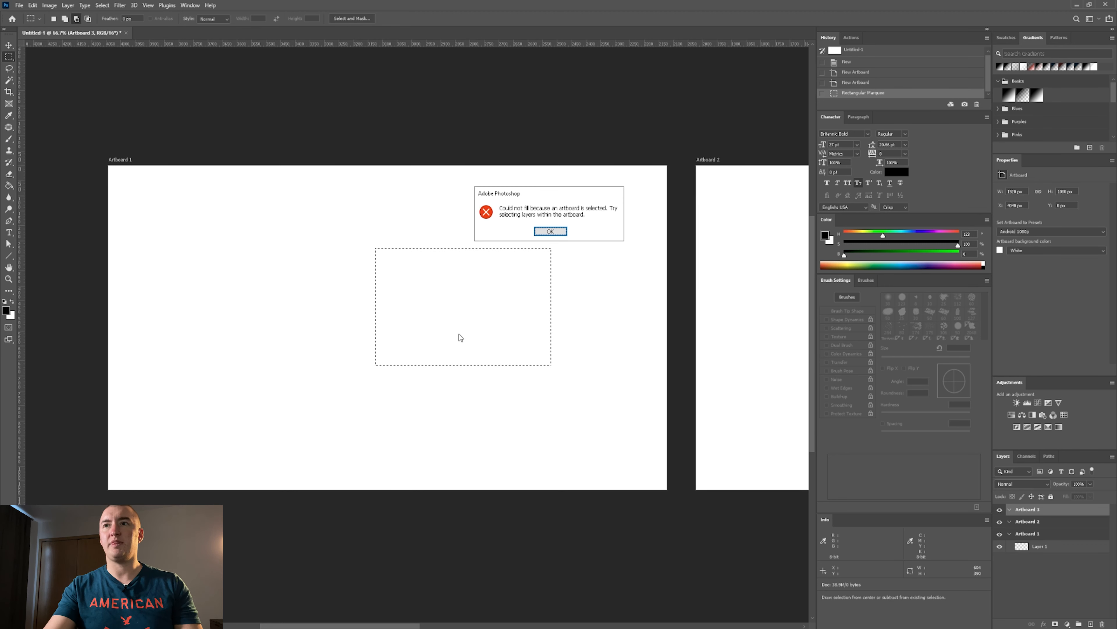
pyautogui.click(553, 233)
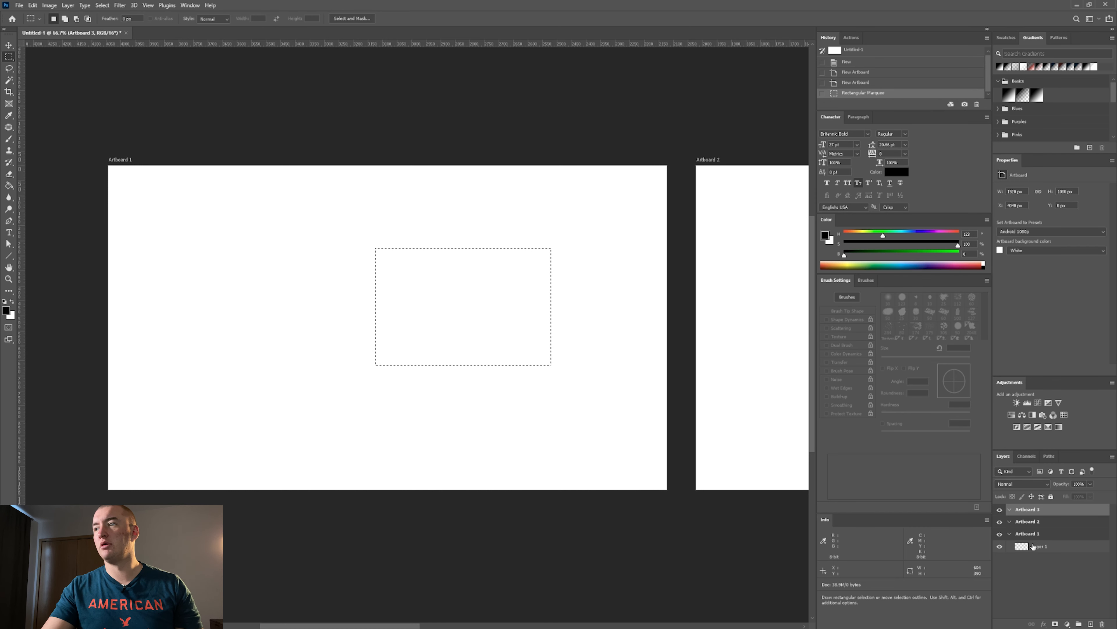
pyautogui.click(1010, 534)
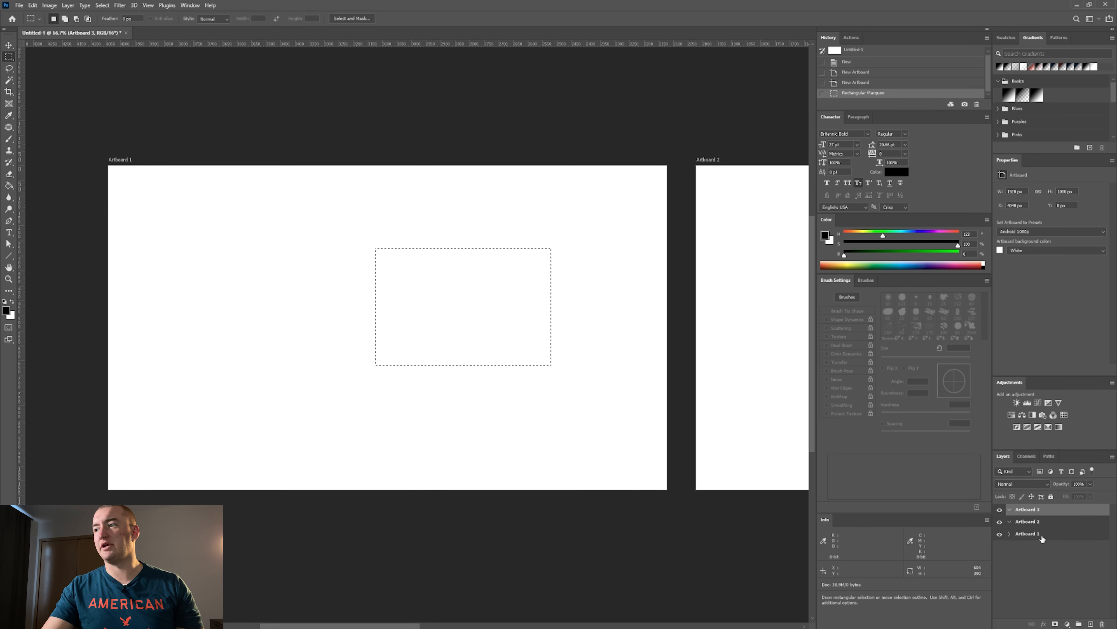
pyautogui.click(1010, 534)
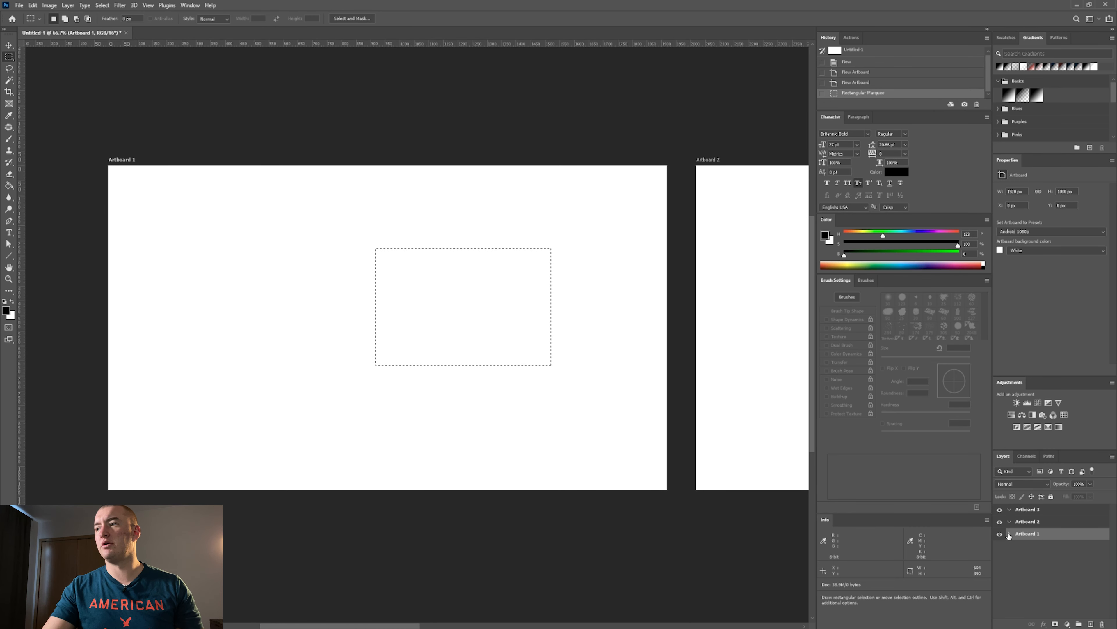
pyautogui.click(1010, 534)
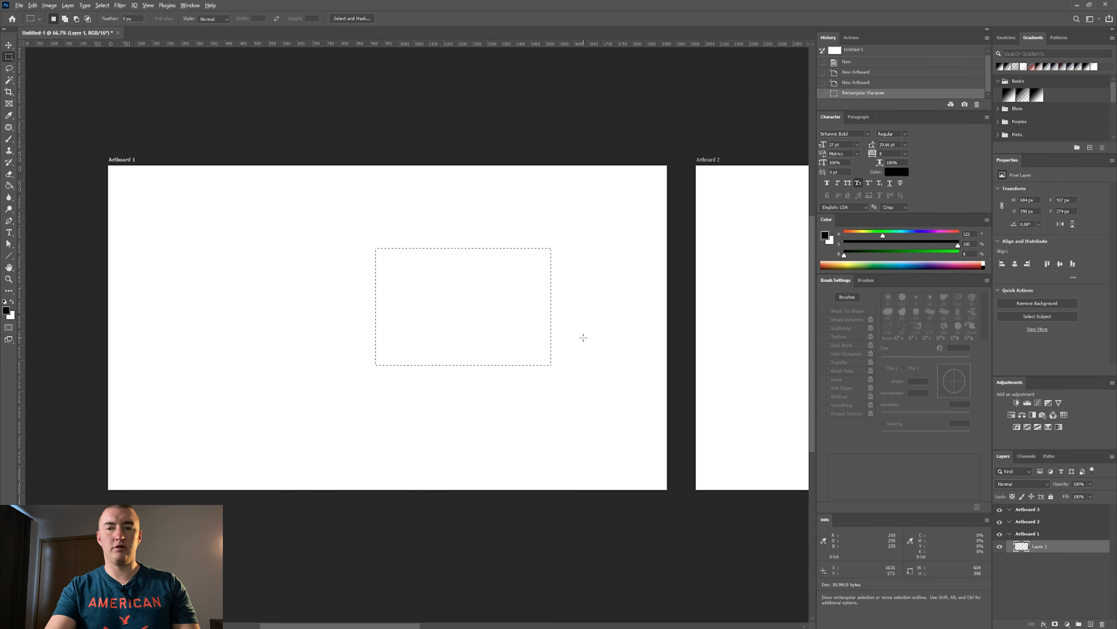
pyautogui.hotkey('alt', 'BackSpace')
# Add a new empty layer inside Artboard 2 and clear the rectangular selection.
pyautogui.press('v')
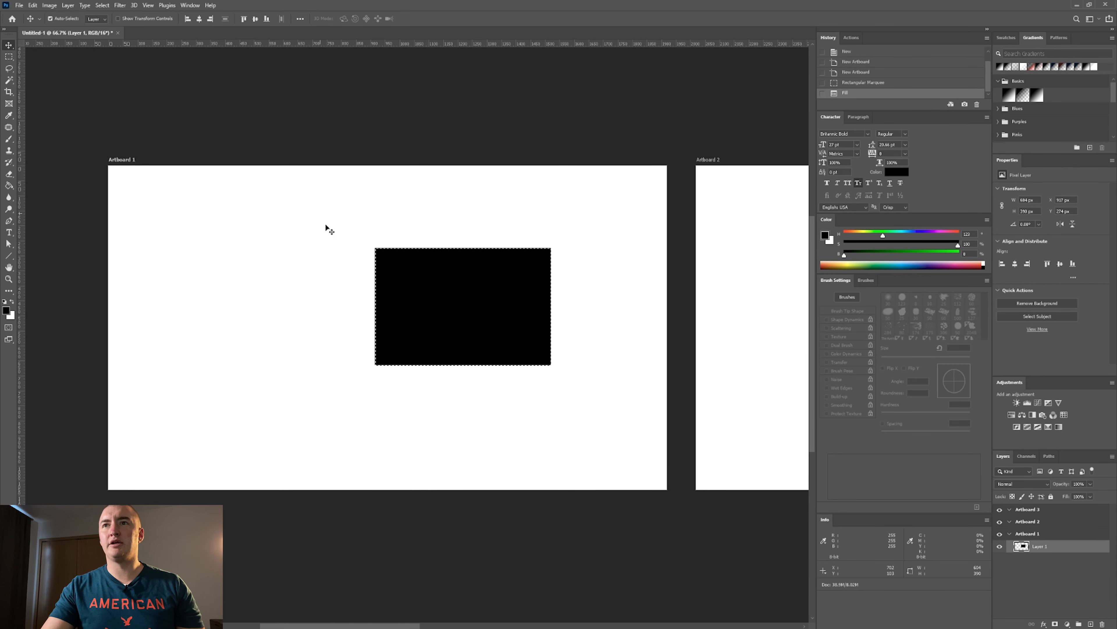
pyautogui.click(326, 227)
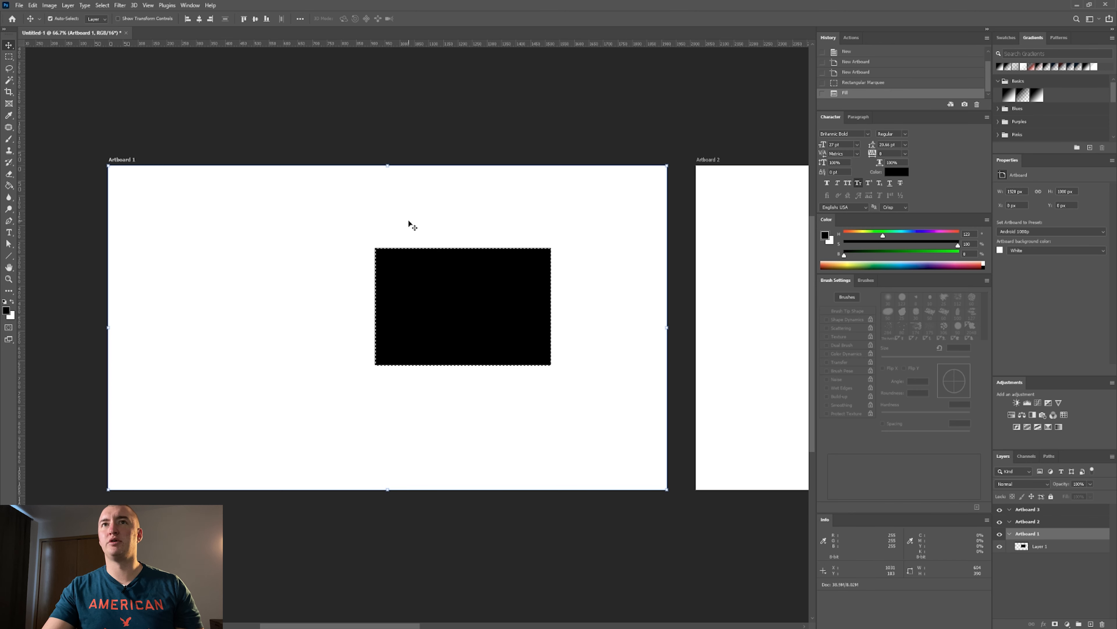
pyautogui.click(1028, 522)
pyautogui.hotkey('ctrl', 'shift', 'alt', 'n')
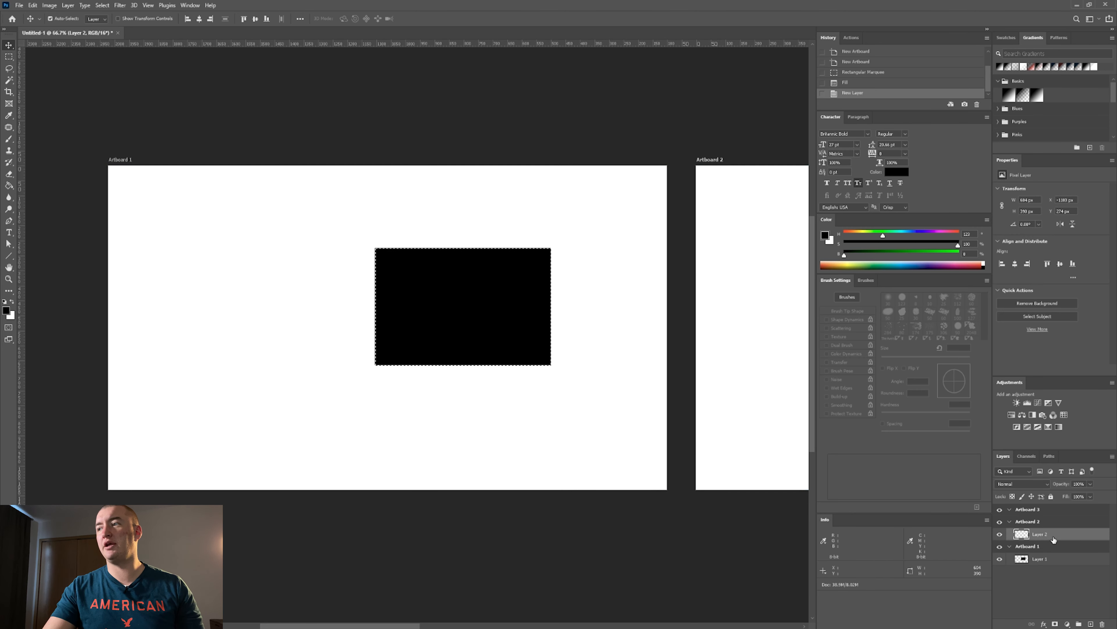
pyautogui.moveTo(616, 332)
pyautogui.mouseDown()
pyautogui.moveTo(439, 341)
pyautogui.moveTo(388, 317)
pyautogui.mouseUp()
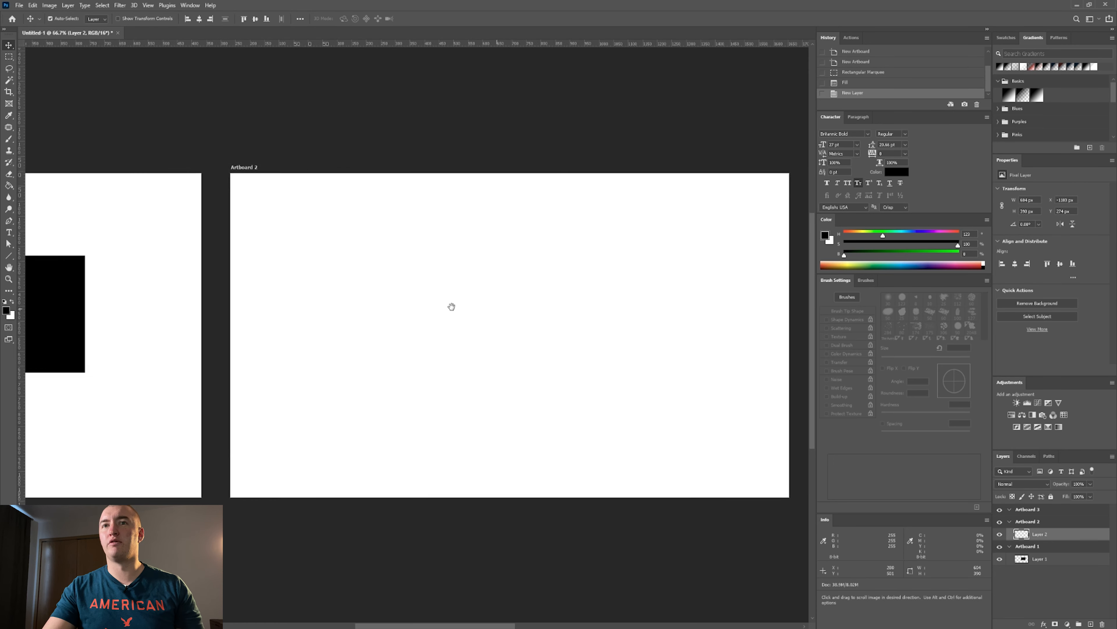
pyautogui.hotkey('ctrl', 'd')
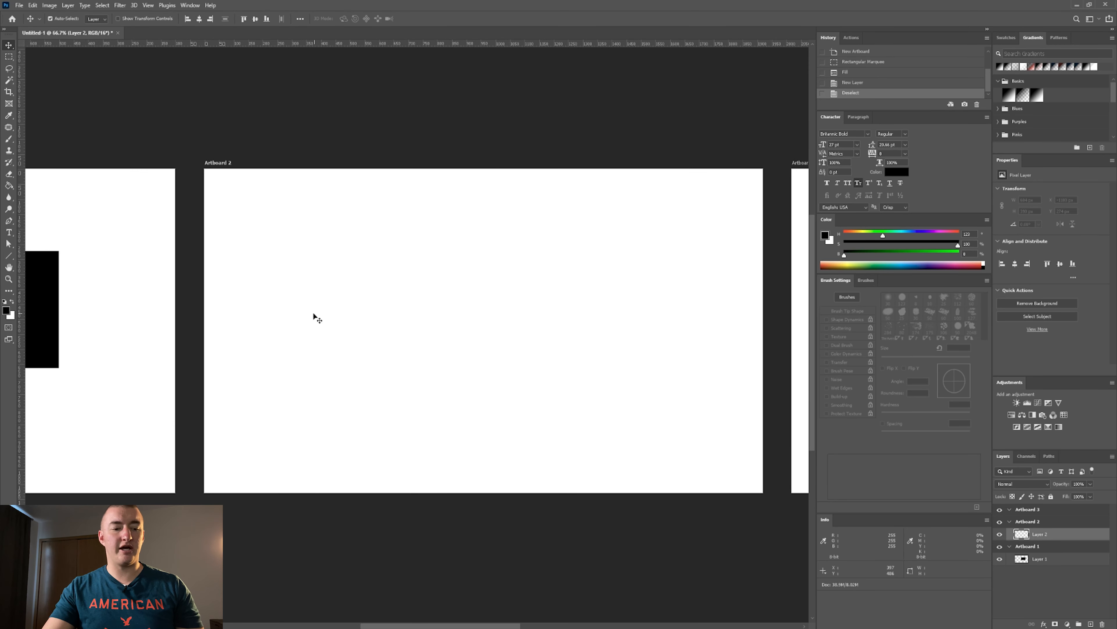
# Draw an elliptical selection about 735 × 680 px on Artboard 2, fill it with black and deselect.
pyautogui.press('e')
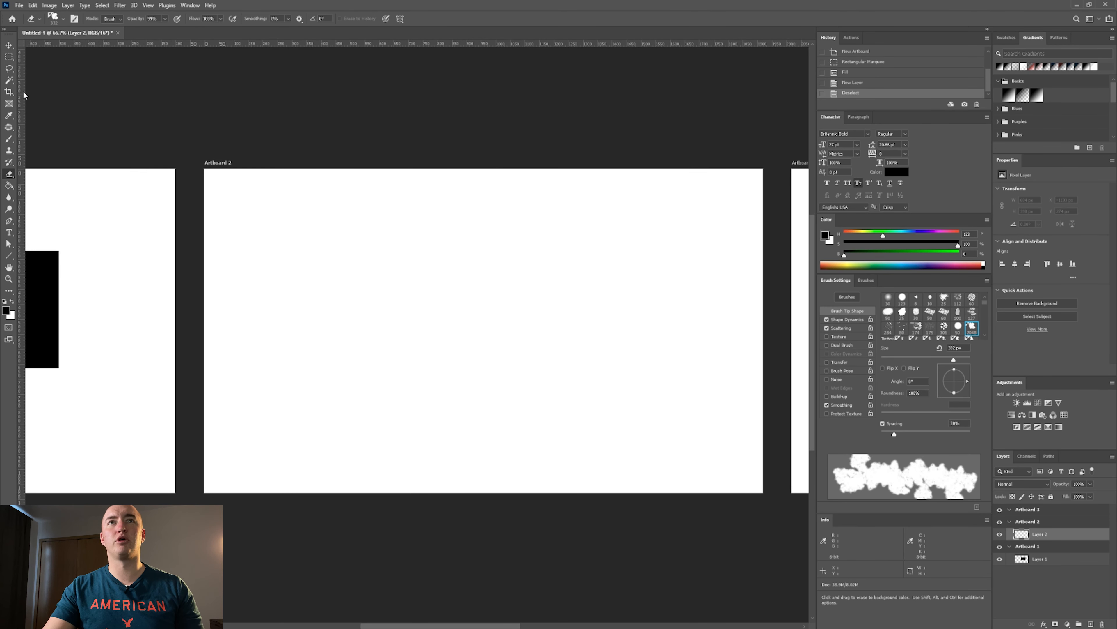
pyautogui.click(9, 56)
pyautogui.click(69, 66)
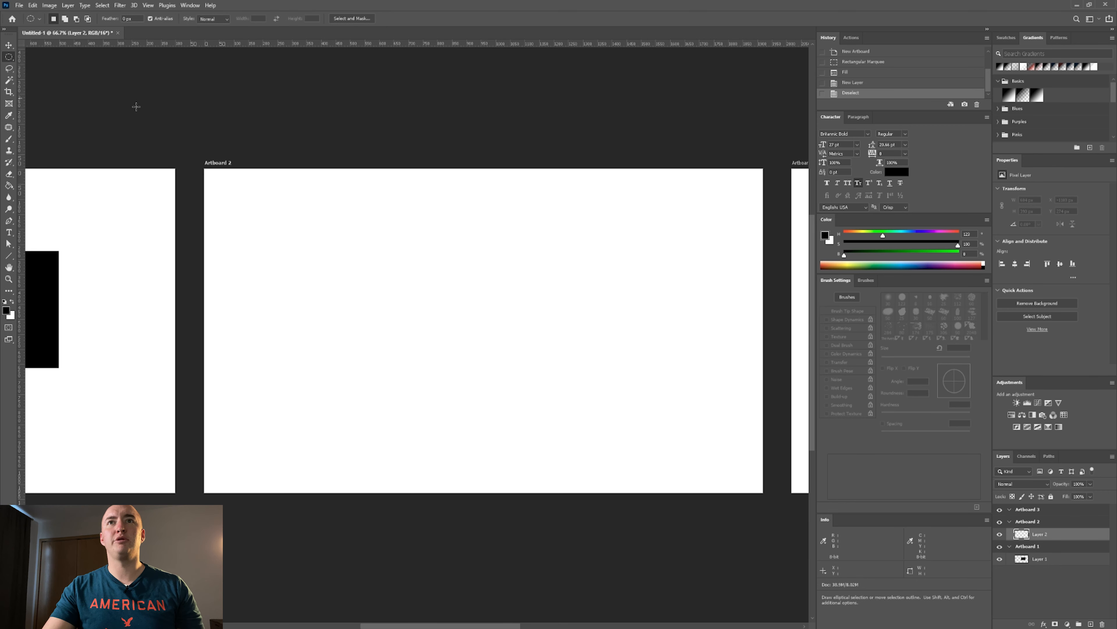
pyautogui.moveTo(451, 243); pyautogui.dragTo(665, 441)
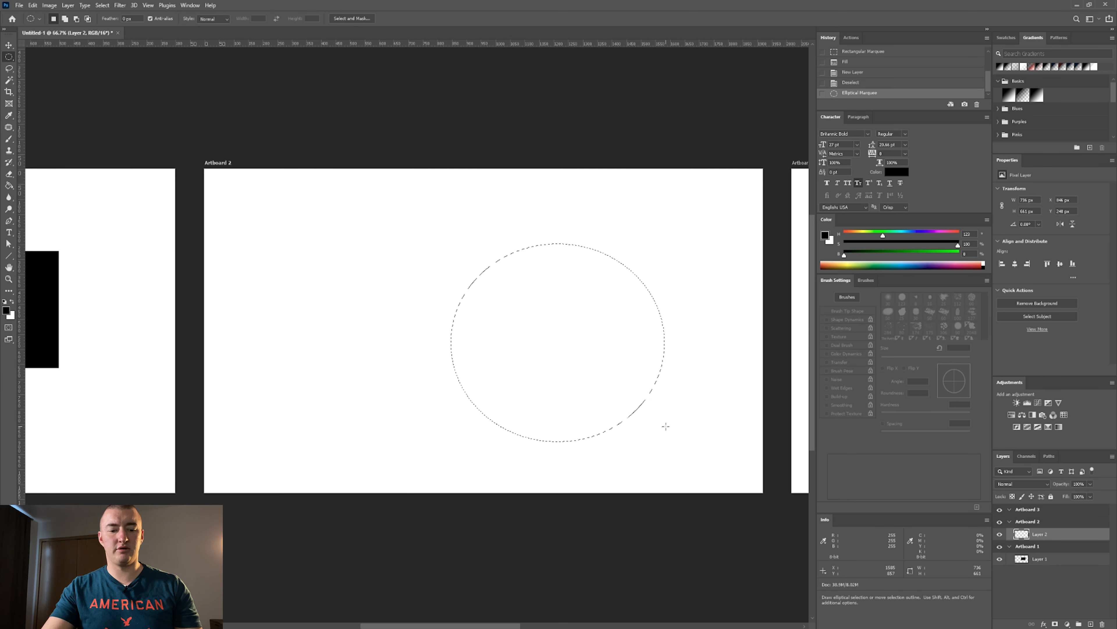
pyautogui.hotkey('alt', 'BackSpace')
pyautogui.hotkey('ctrl', 'd')
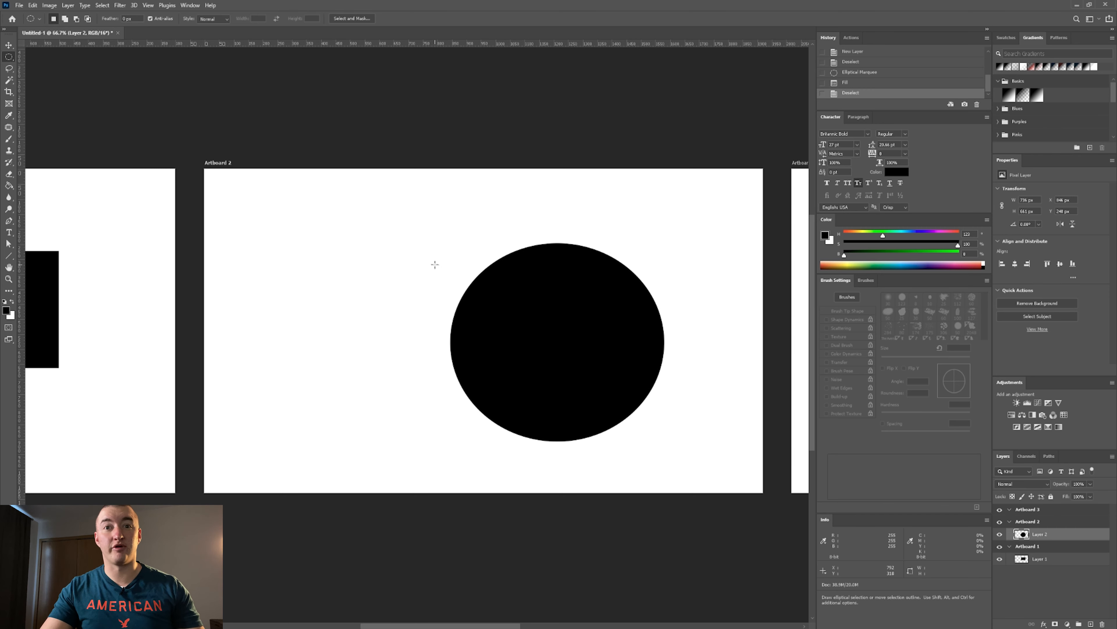
# Examine which artboards Export As offers, exclude and re-include Artboard 1, and cancel without exporting.
pyautogui.moveTo(292, 182); pyautogui.dragTo(514, 169)
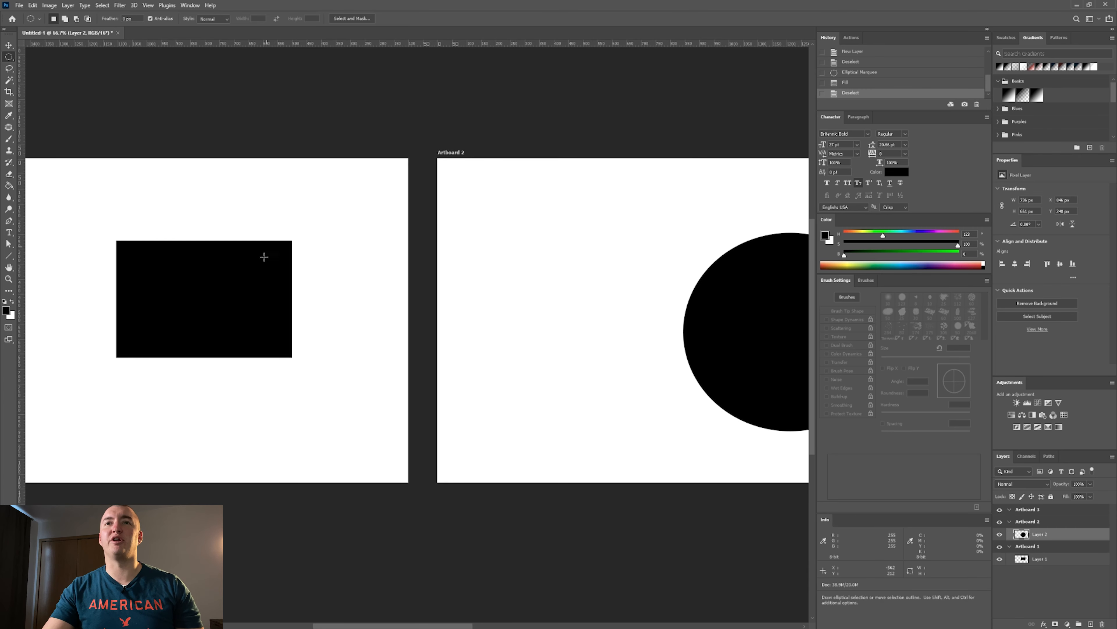
pyautogui.moveTo(504, 245); pyautogui.dragTo(621, 229)
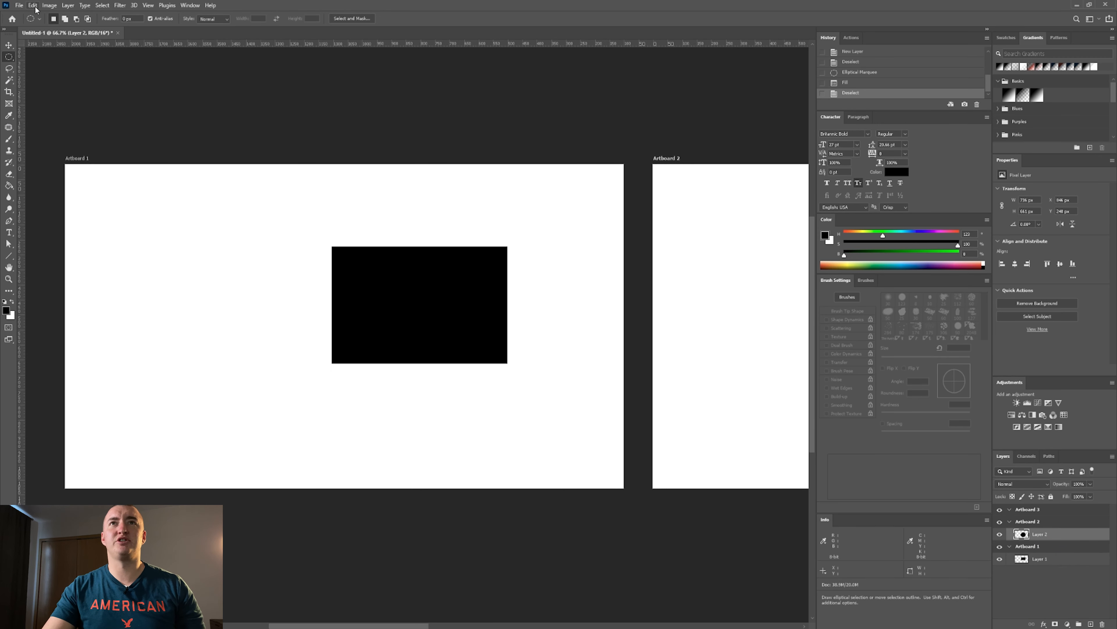
pyautogui.click(20, 6)
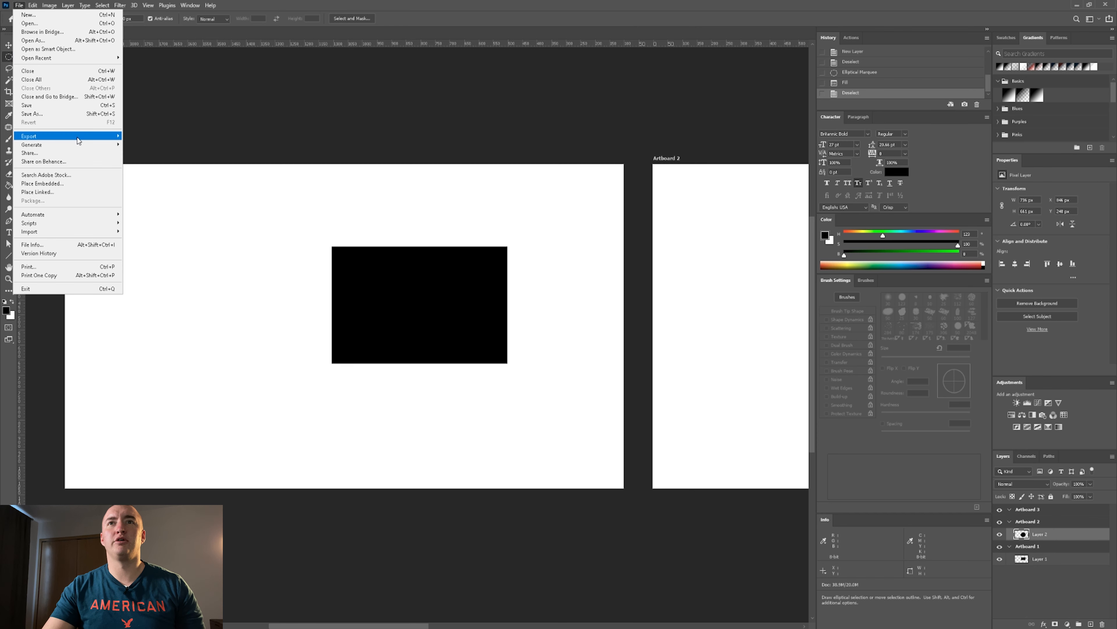
pyautogui.moveTo(52, 136)
pyautogui.click(157, 144)
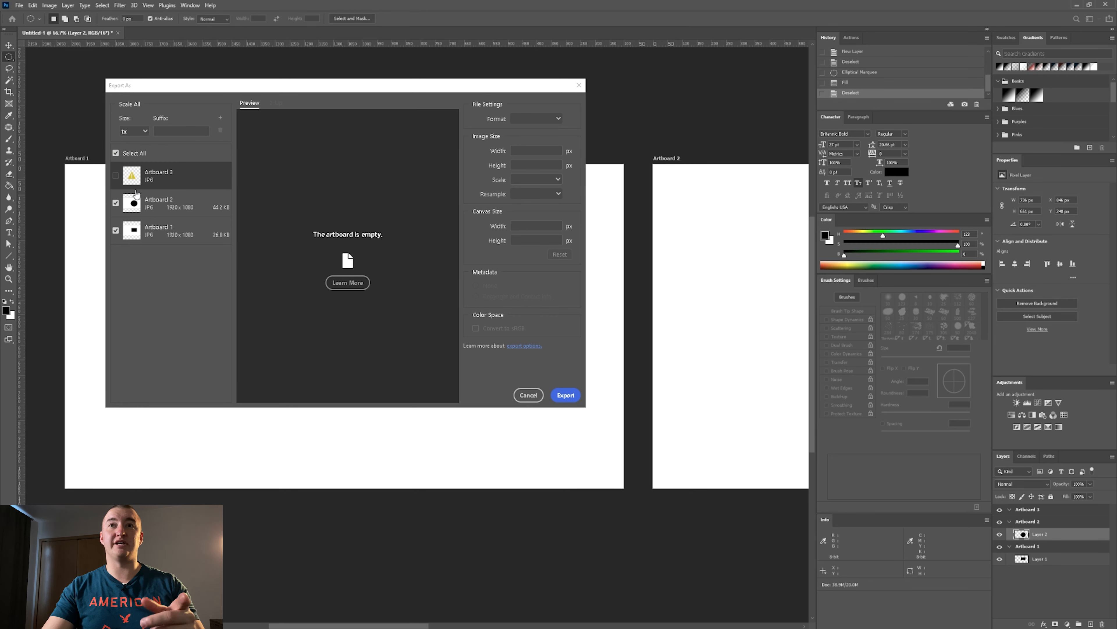
pyautogui.click(116, 231)
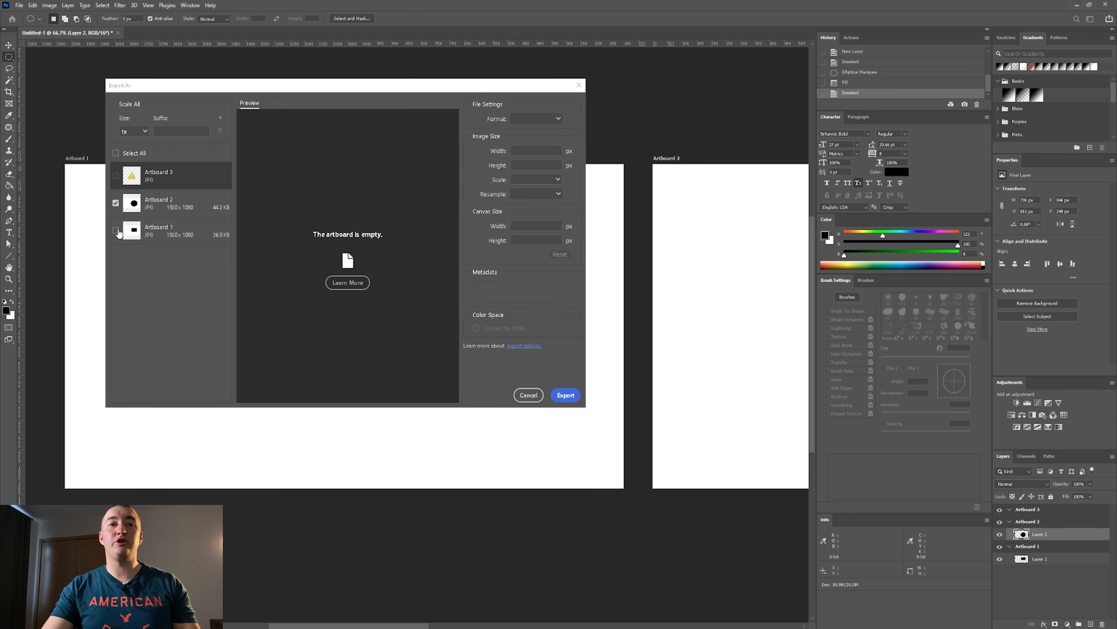
pyautogui.click(116, 231)
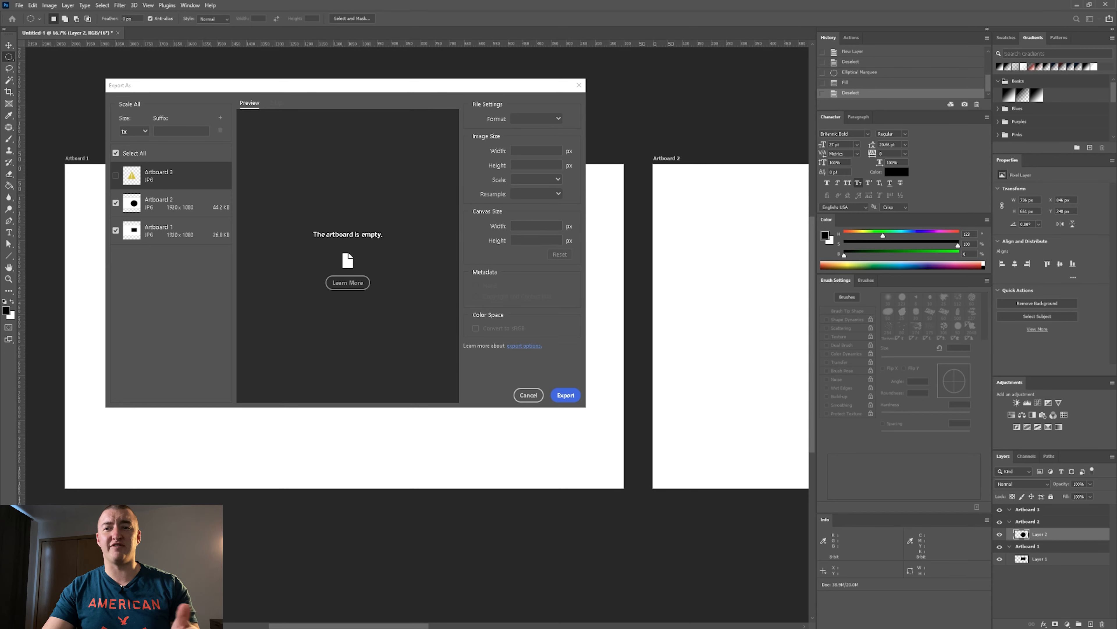
pyautogui.click(528, 395)
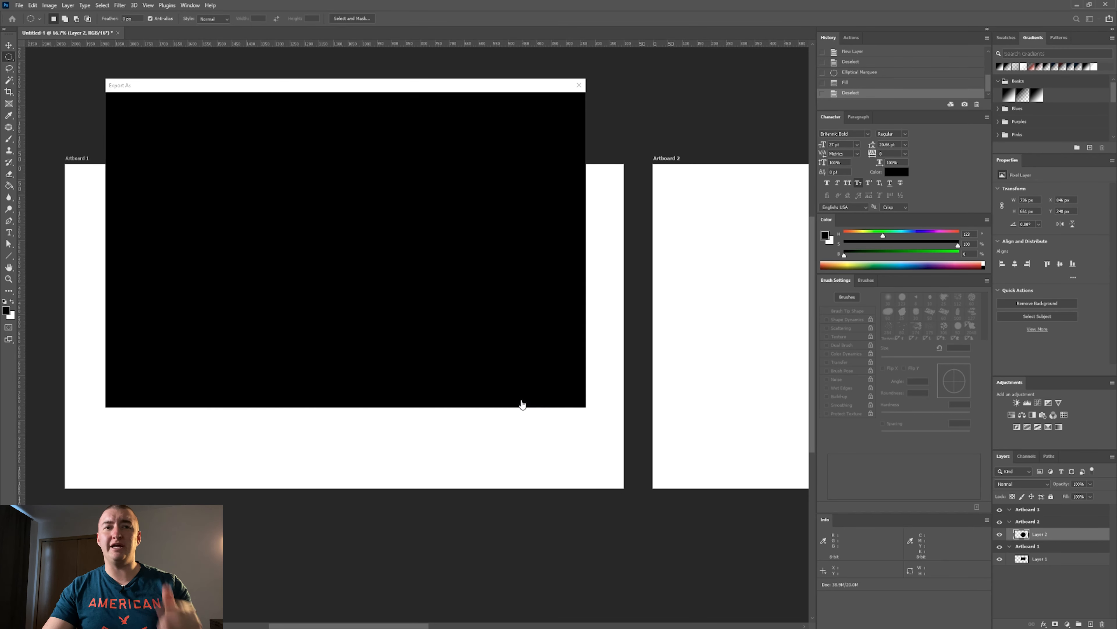